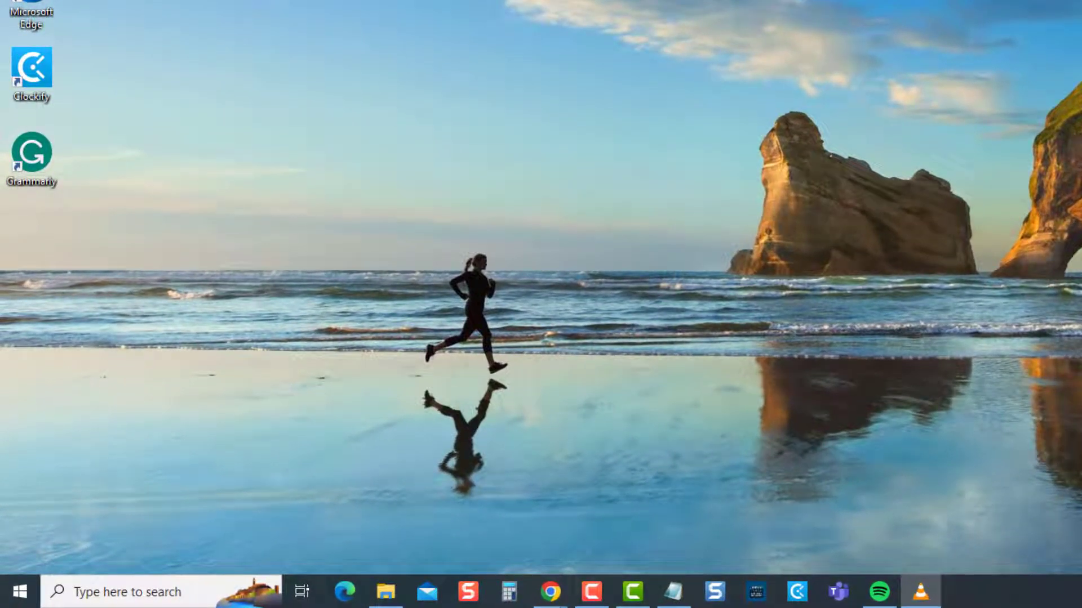
# Step: End all Spotify processes from Task Manager's expanded Spotify group, then close Task Manager
pyautogui.rightClick(14, 601)
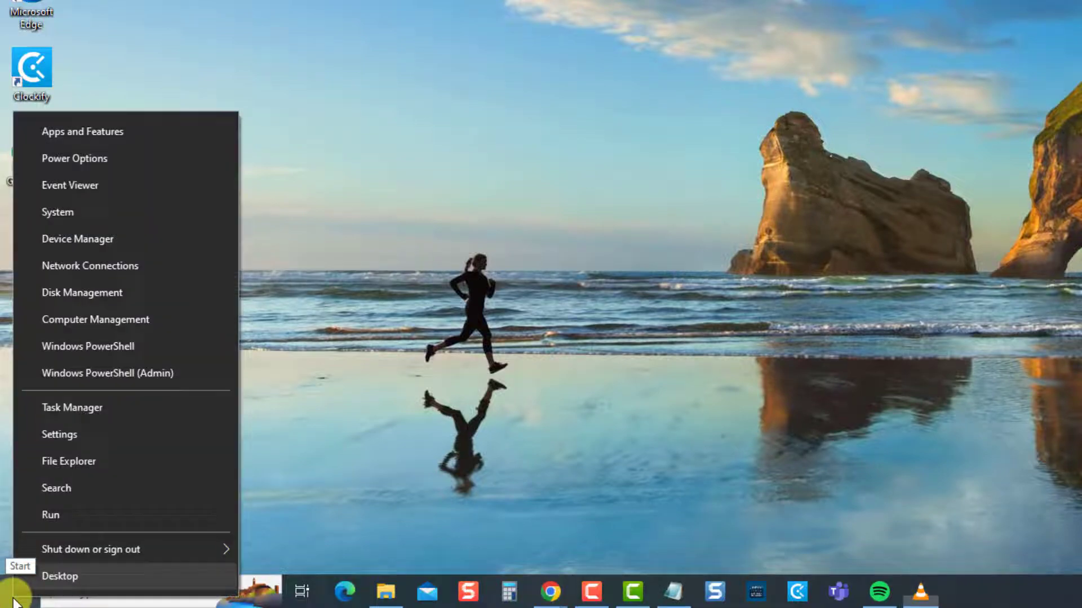
pyautogui.click(123, 410)
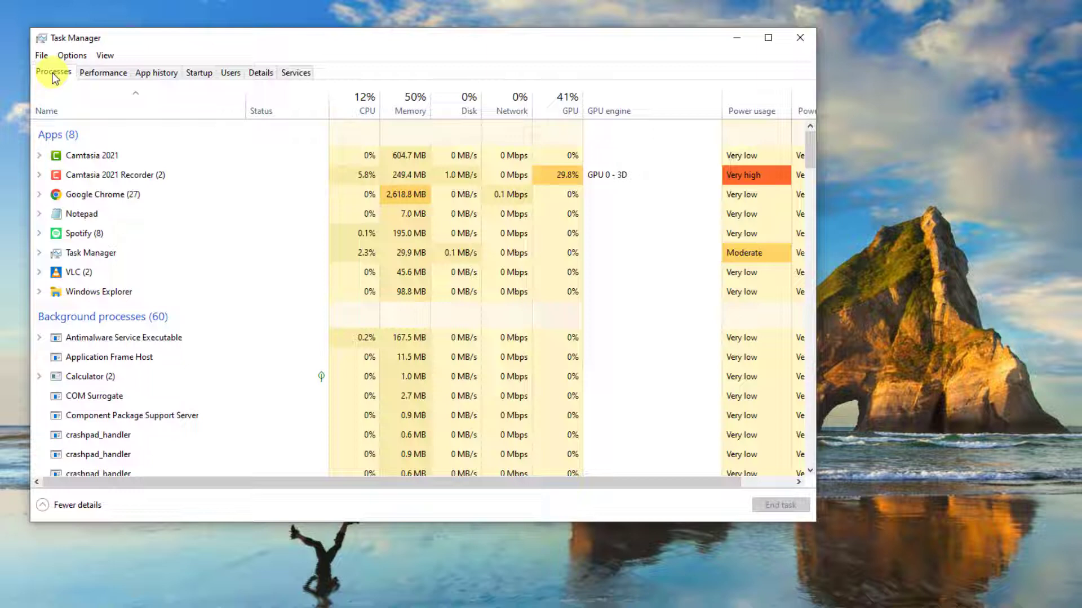
pyautogui.doubleClick(75, 239)
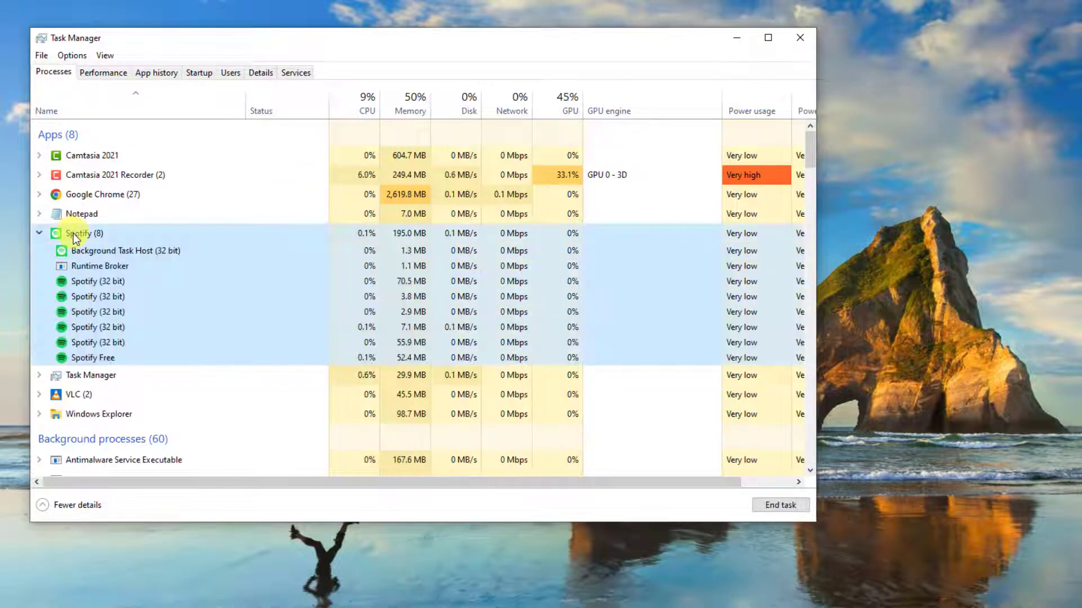
pyautogui.rightClick(75, 239)
pyautogui.click(113, 273)
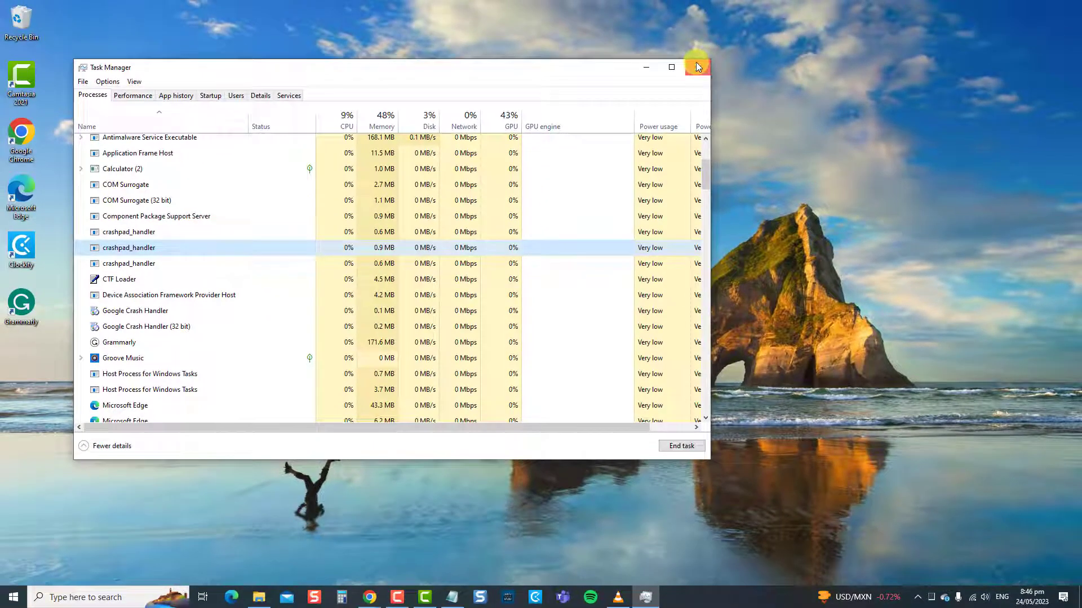
pyautogui.click(695, 66)
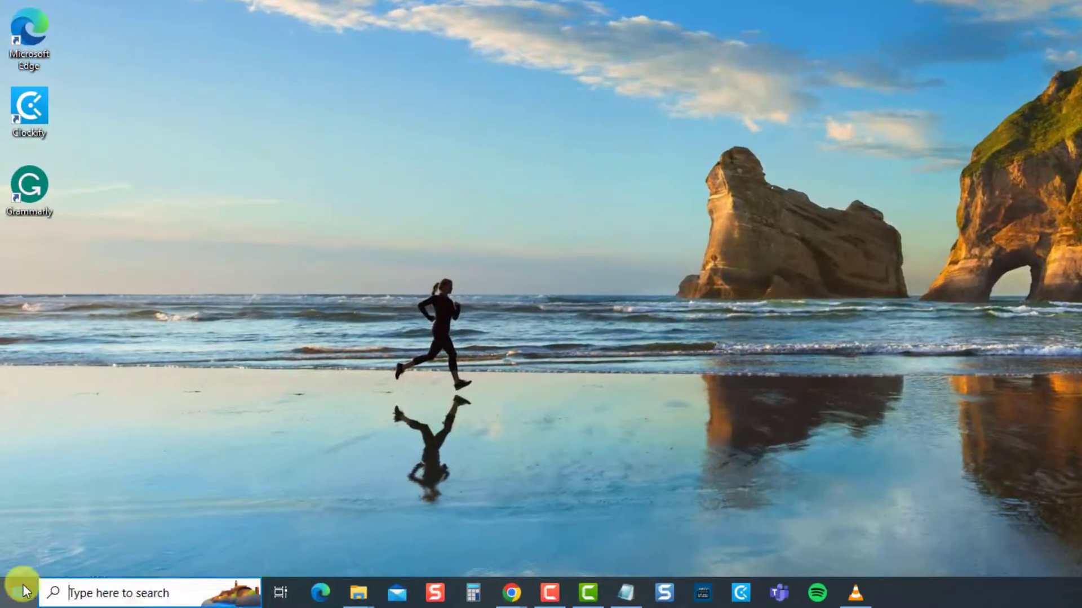
# Step: Reach the Troubleshoot page under Update & Security from the Start menu's Settings
pyautogui.click(16, 592)
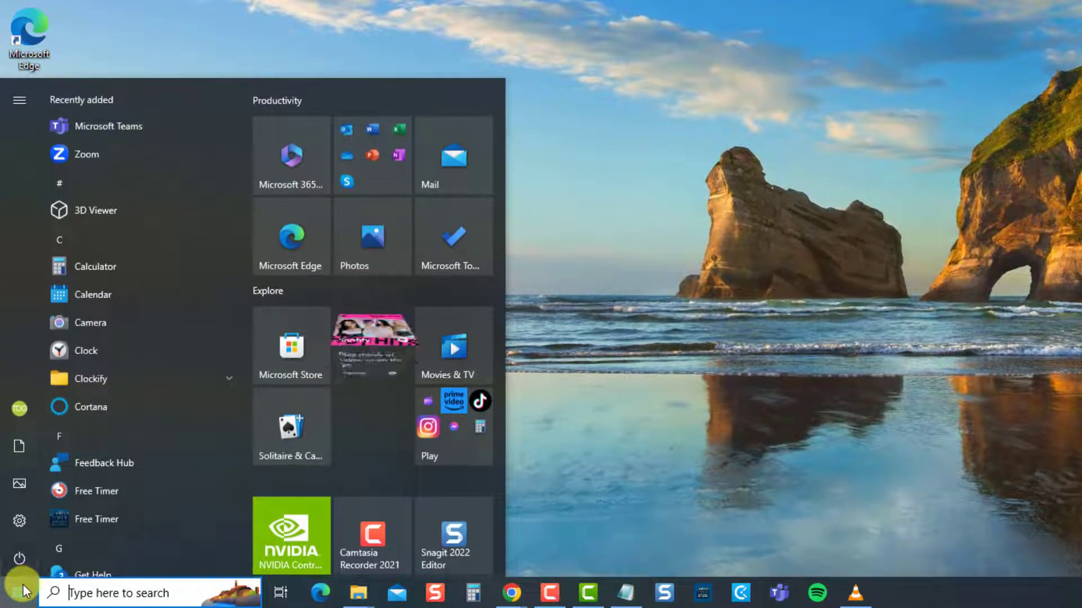
pyautogui.click(20, 520)
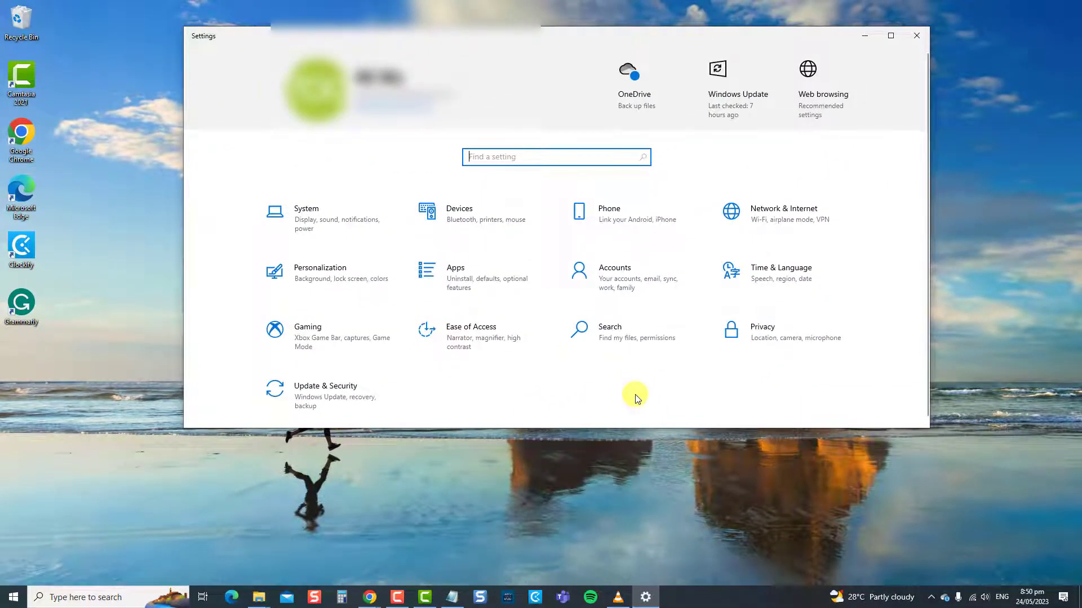
pyautogui.click(394, 409)
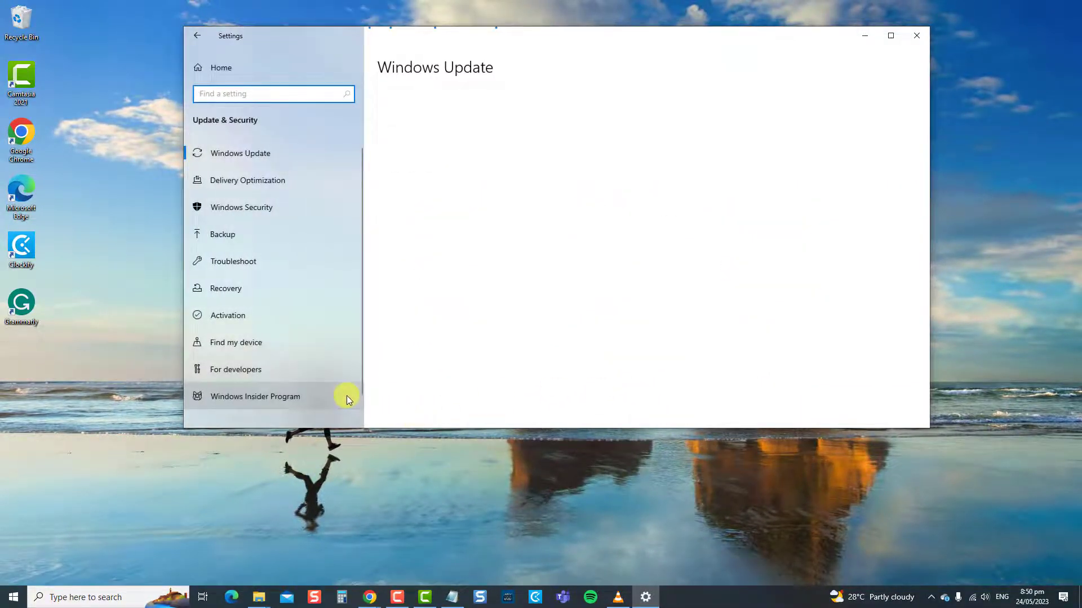
pyautogui.click(306, 262)
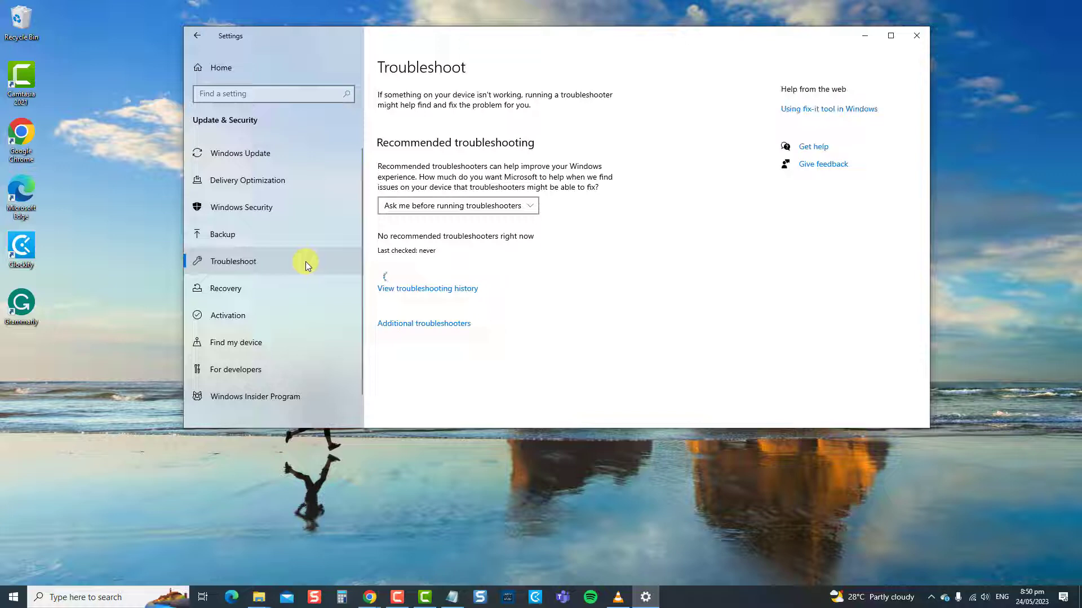
# Step: Run the Windows Store Apps troubleshooter from Additional troubleshooters, dismiss its results and close Settings
pyautogui.click(429, 324)
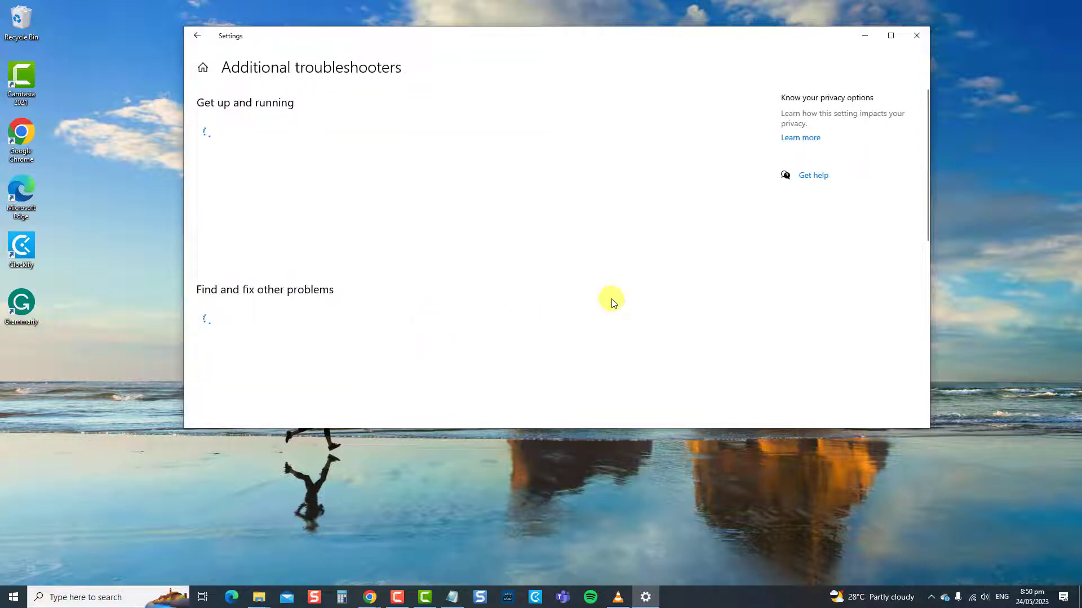
pyautogui.scroll(-3, 622, 291)
pyautogui.scroll(-3, 622, 292)
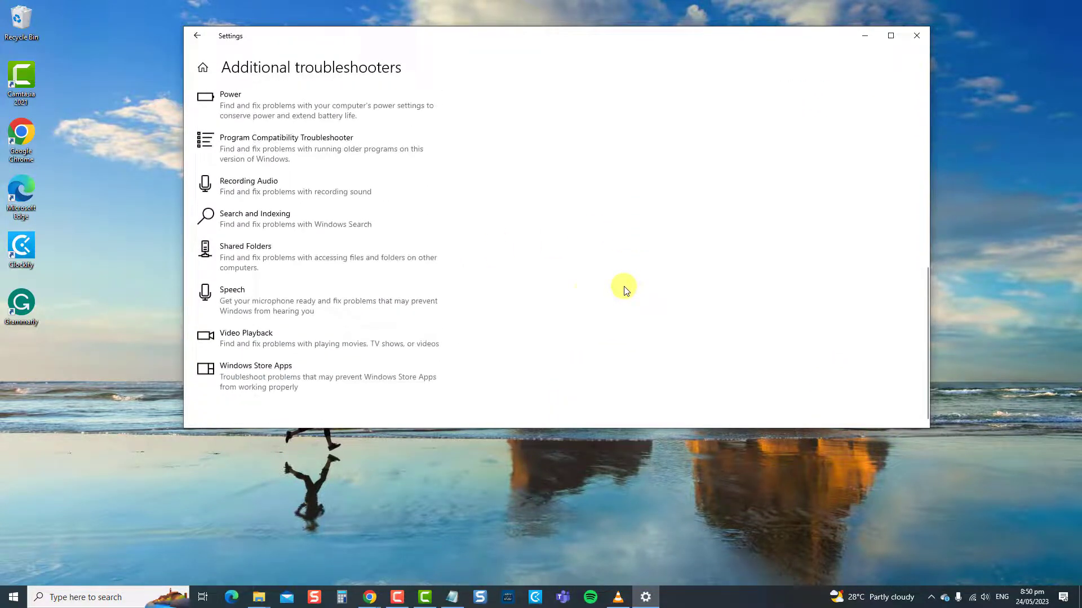
pyautogui.click(307, 377)
pyautogui.click(389, 418)
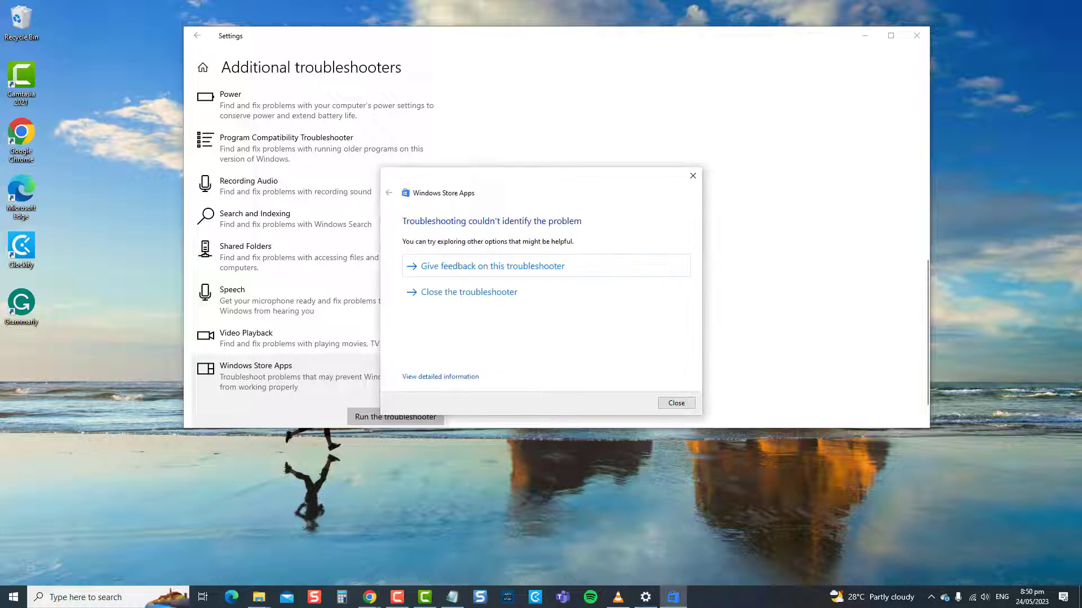
pyautogui.click(684, 402)
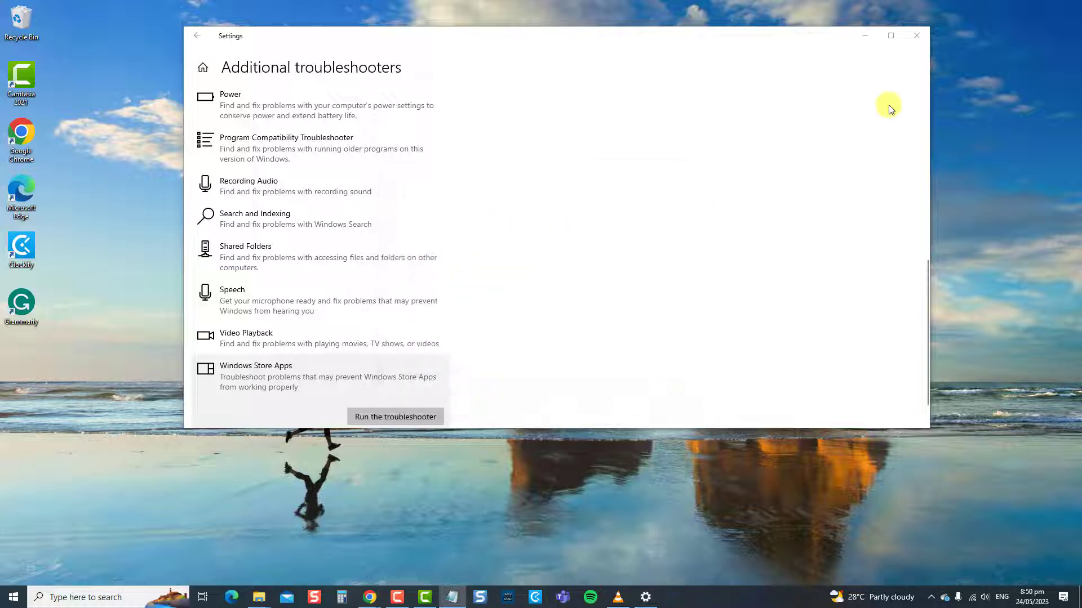
pyautogui.click(914, 35)
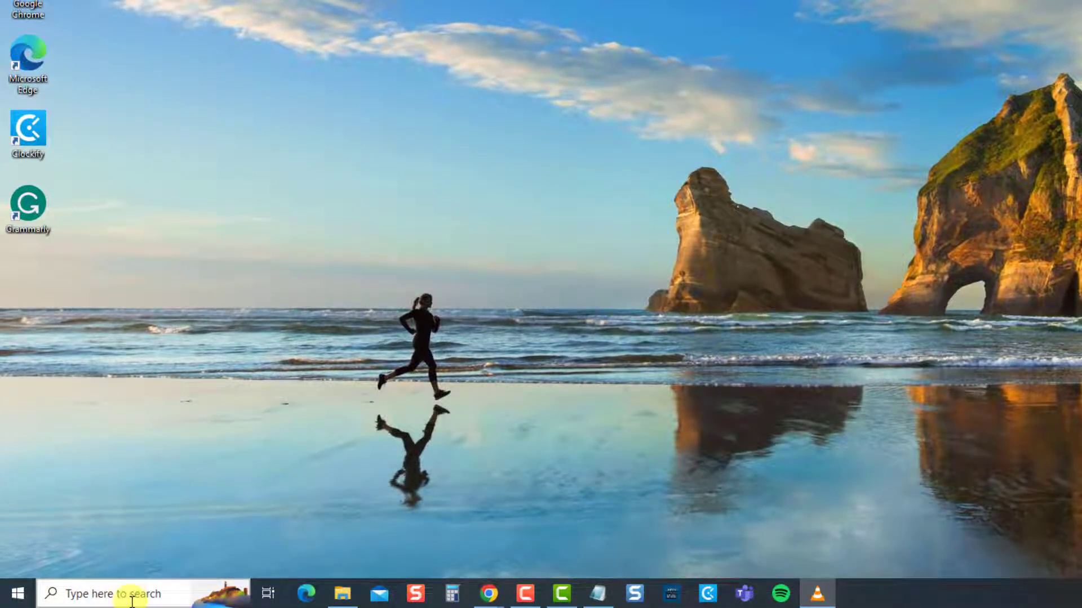
# Step: Search 'spotify' from the taskbar, run it as administrator, then close Spotify
pyautogui.click(133, 595)
pyautogui.write('spo')
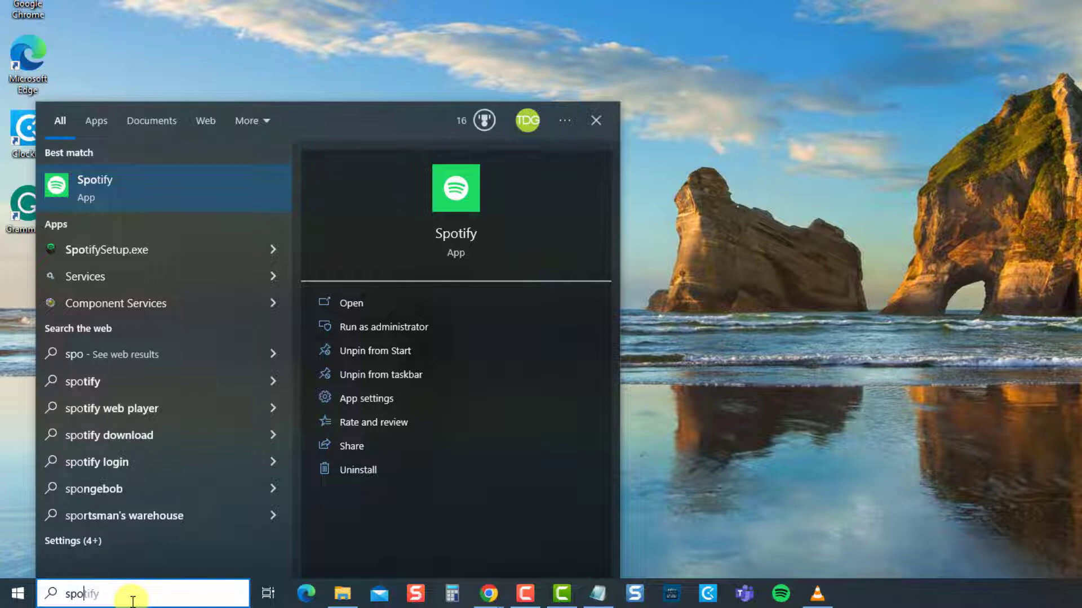
pyautogui.write('tify')
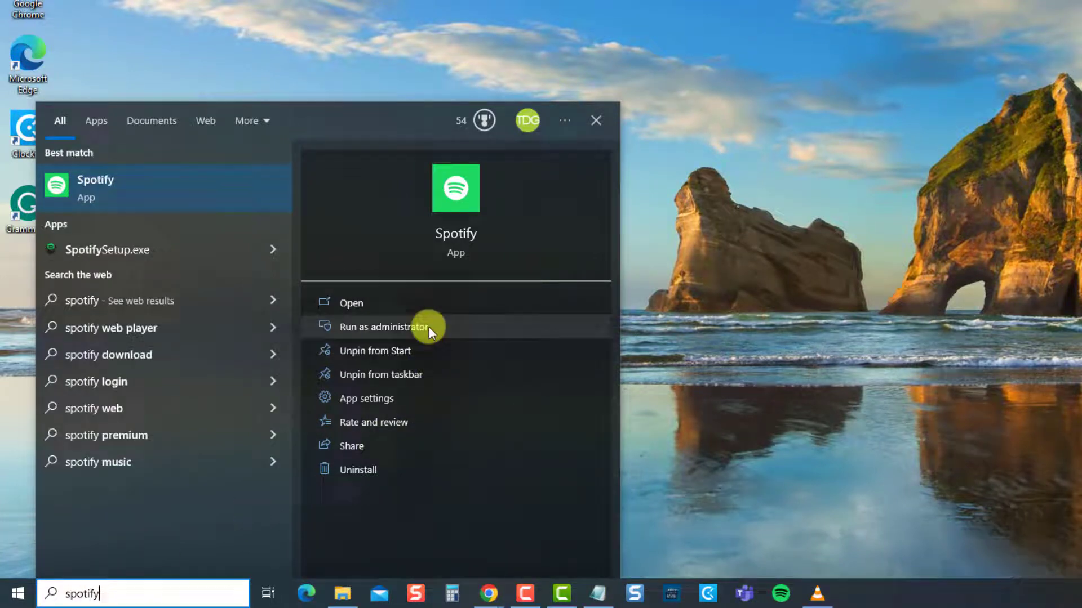
pyautogui.click(428, 327)
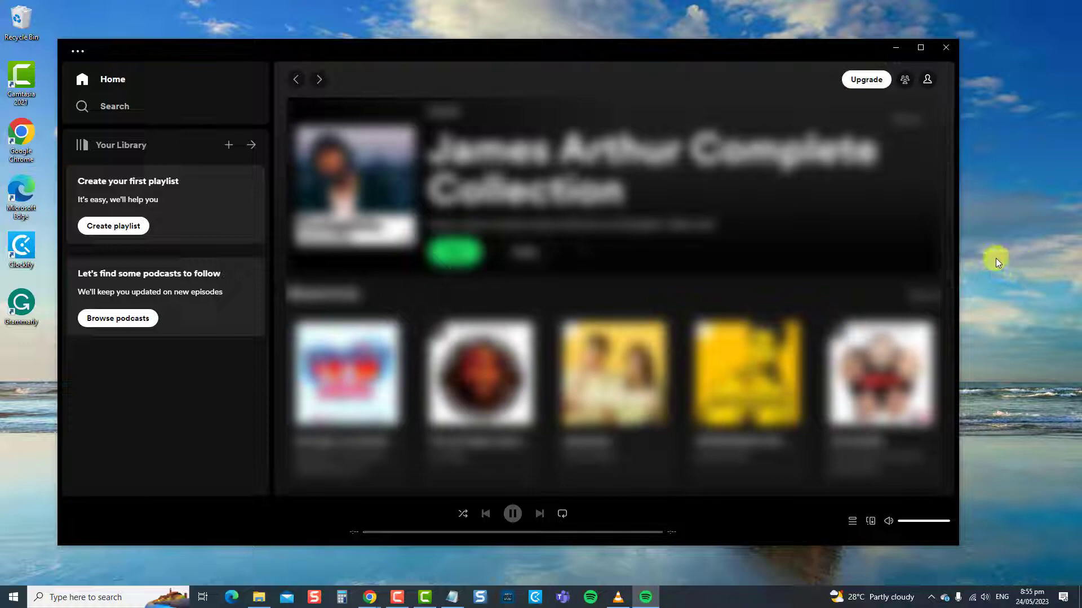
pyautogui.click(950, 49)
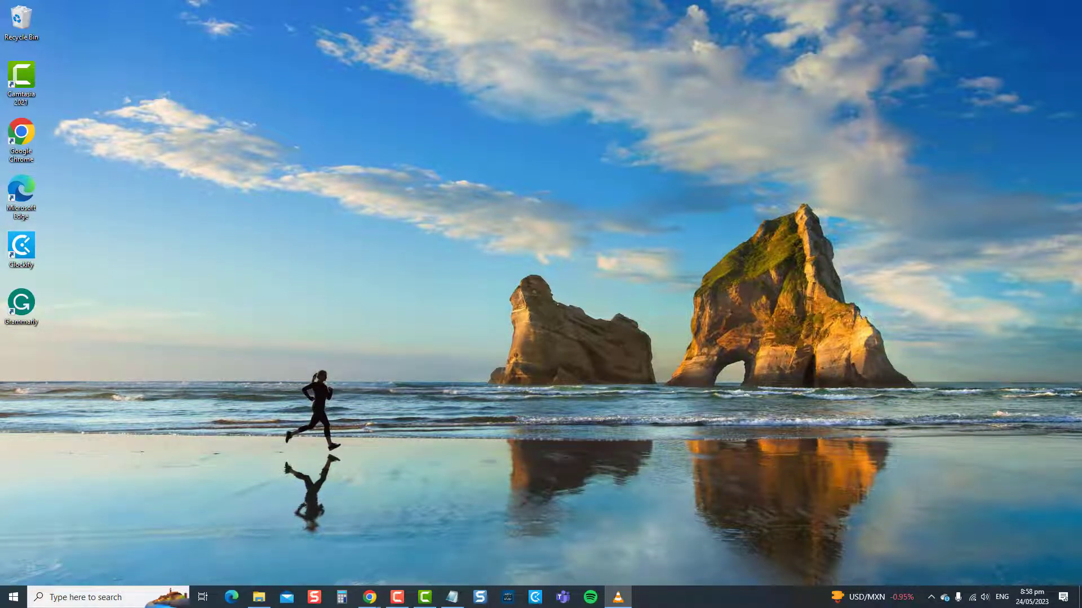
# Step: Reopen Spotify, switch off Enable hardware acceleration in its settings, and close the app
pyautogui.click(591, 600)
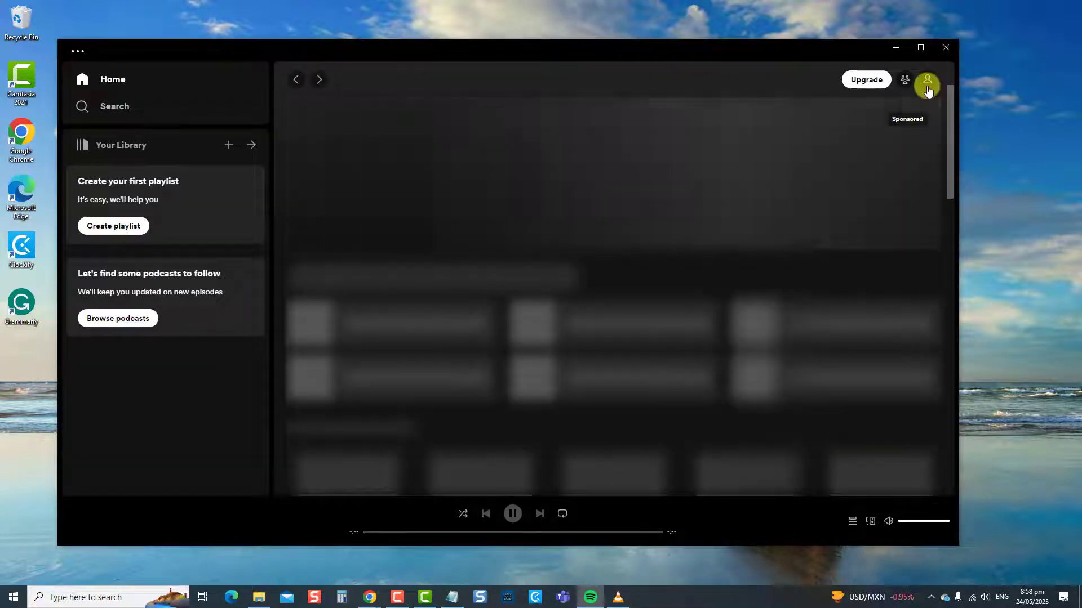
pyautogui.click(928, 81)
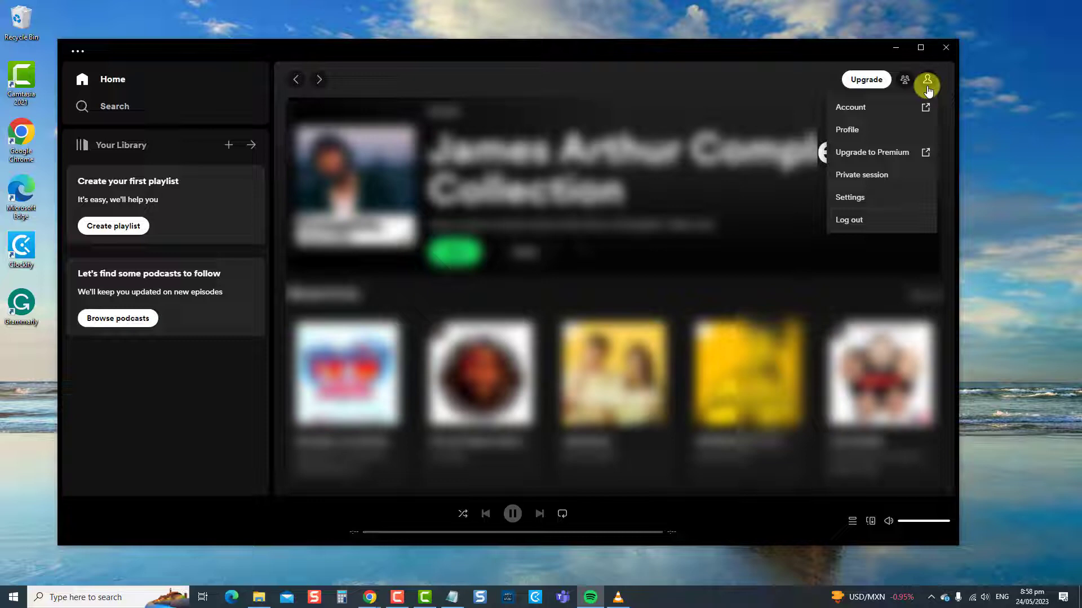
pyautogui.click(898, 198)
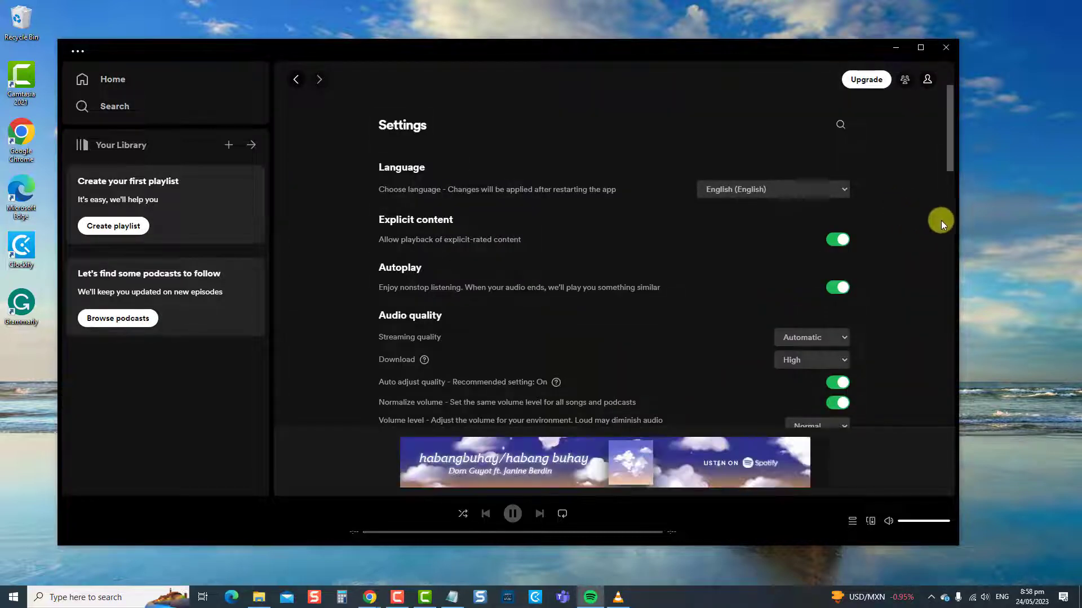
pyautogui.moveTo(951, 150); pyautogui.dragTo(939, 426)
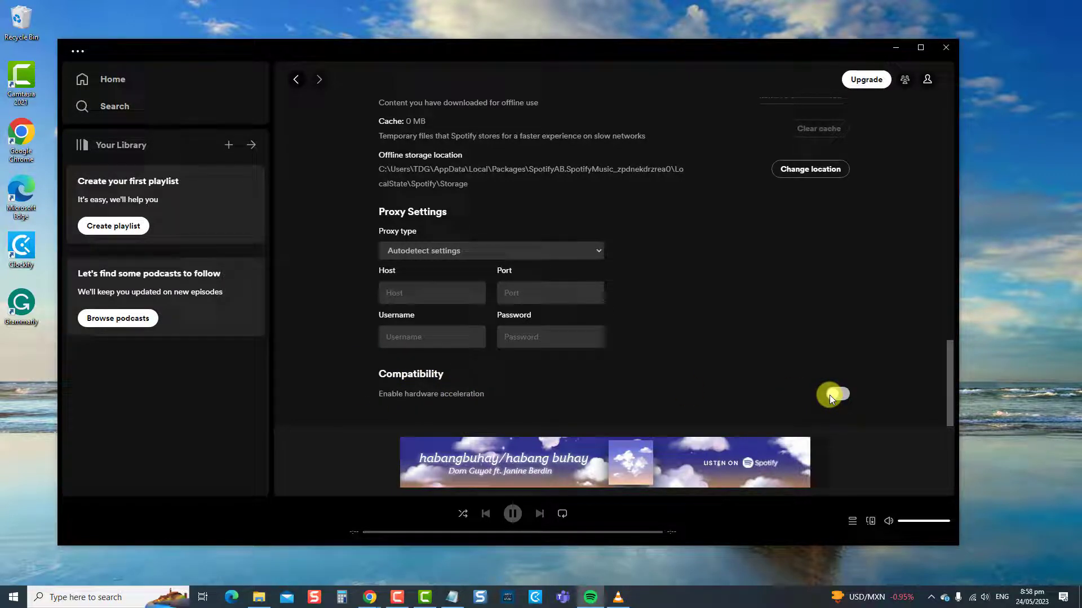
pyautogui.click(954, 52)
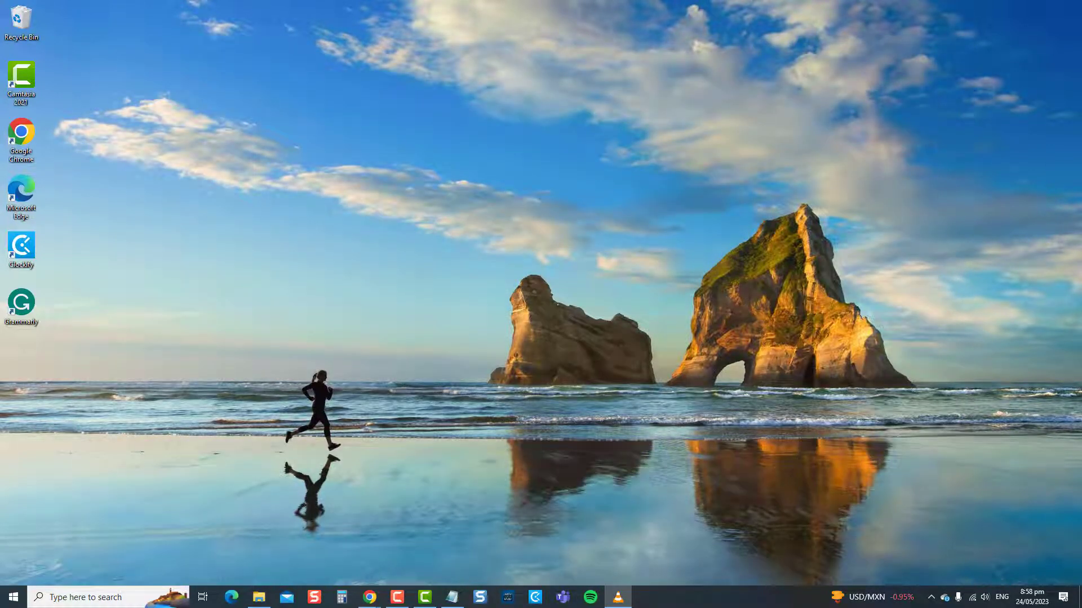